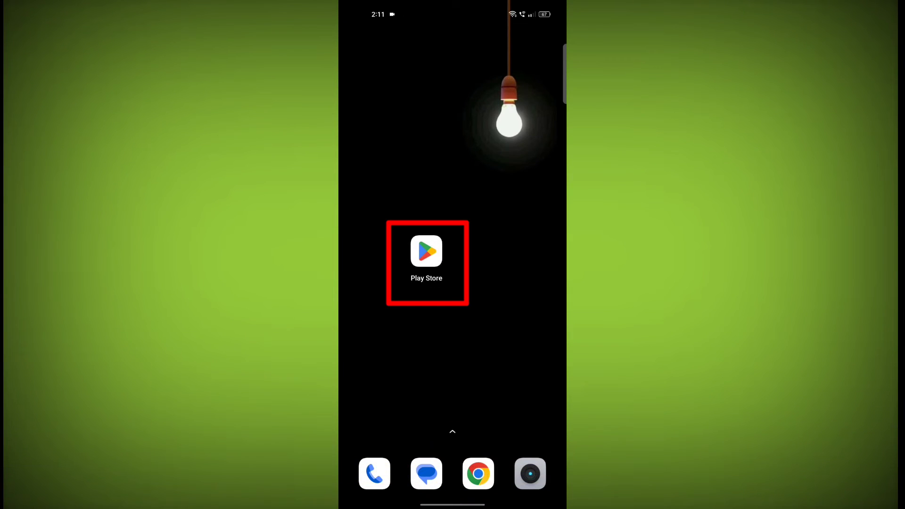
- Search the Play Store for 'netflix' and open the Netflix app's page
click(426, 251)
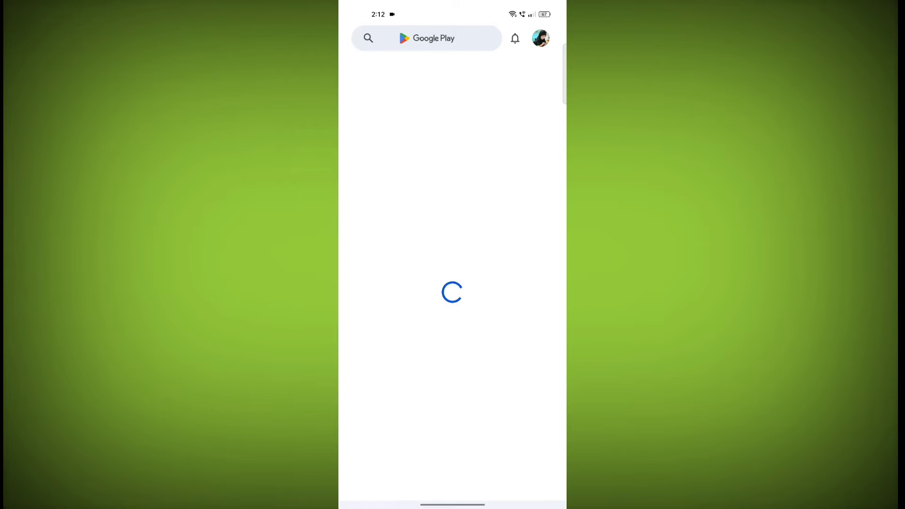
click(425, 38)
text(netfl)
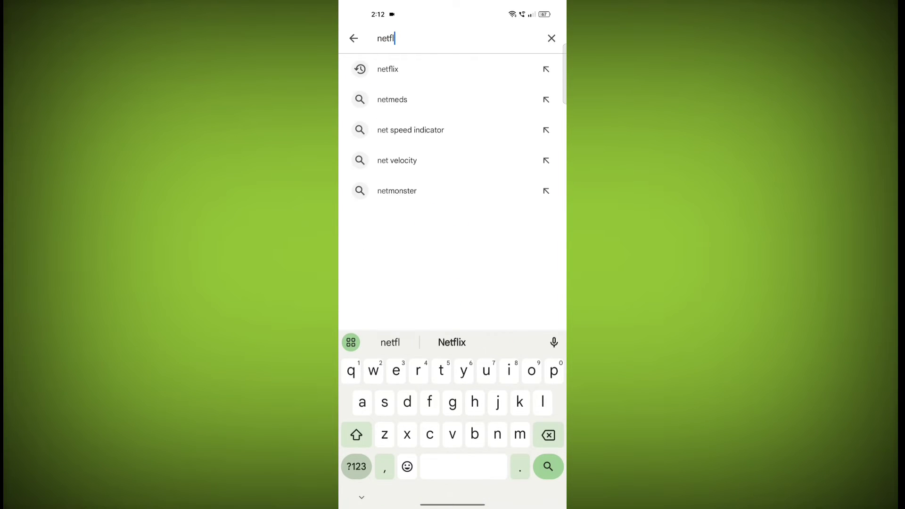
text(ix)
click(548, 466)
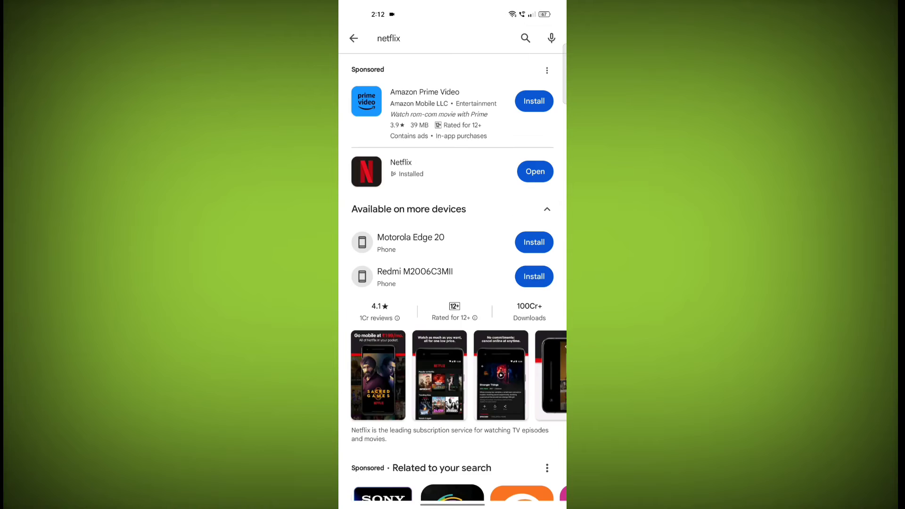
click(425, 171)
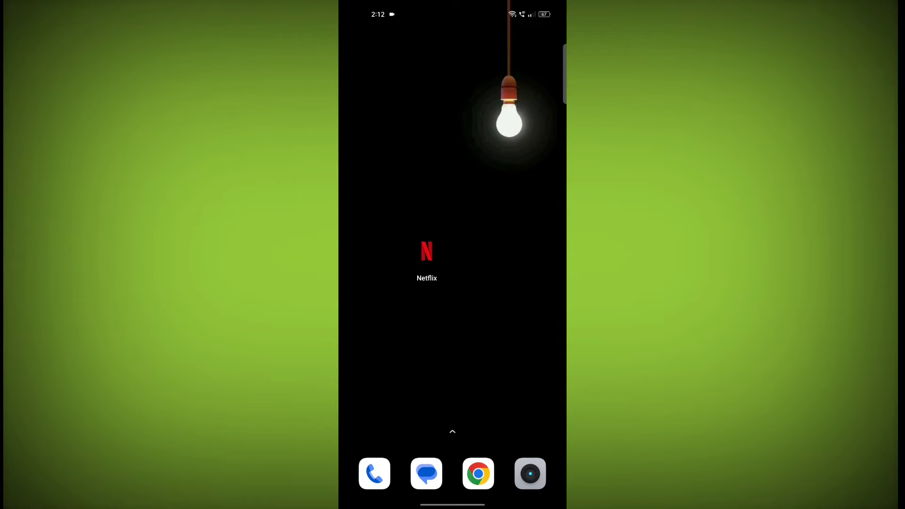
- Open Netflix's App info from its home-screen icon and request Force stop
click(427, 253)
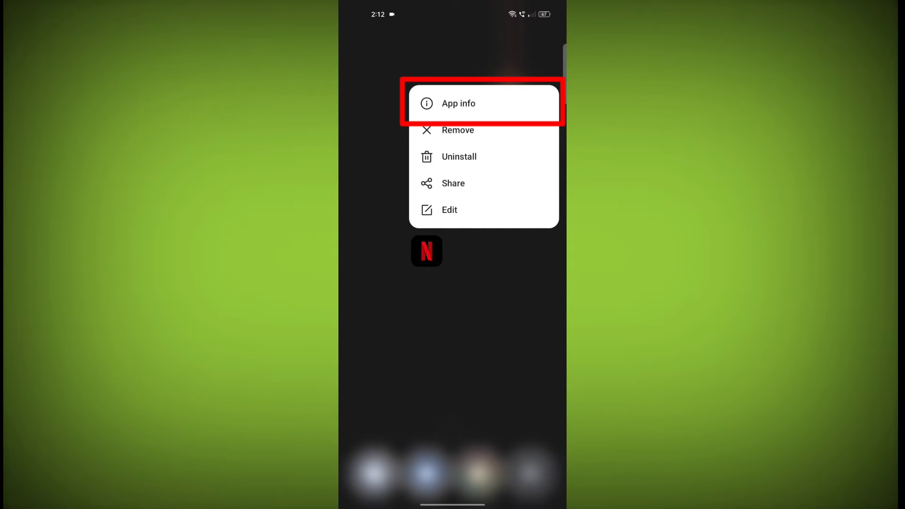
click(458, 103)
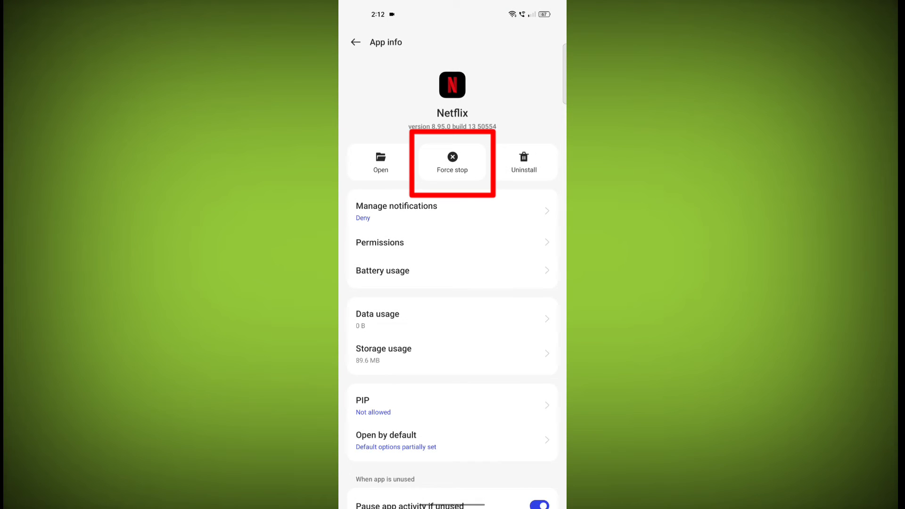
click(451, 163)
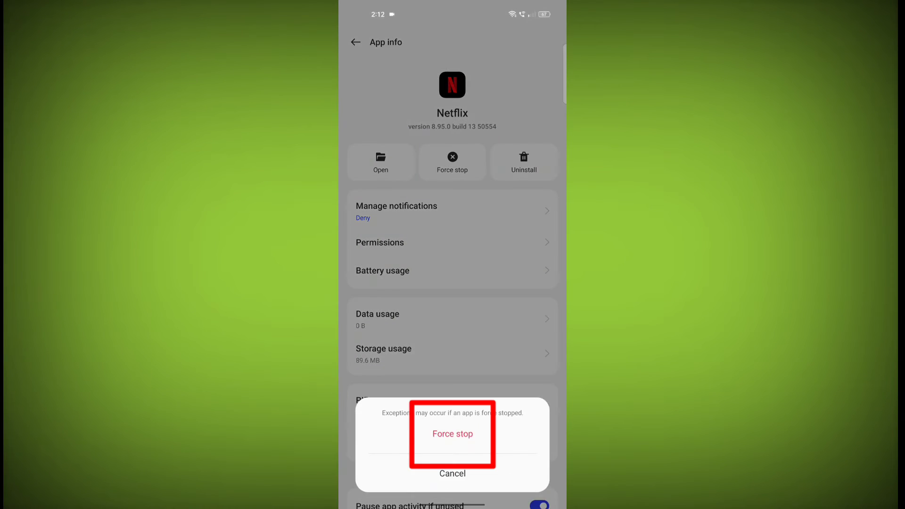
- Confirm the force stop, then clear Netflix's cache and delete its app data
click(450, 430)
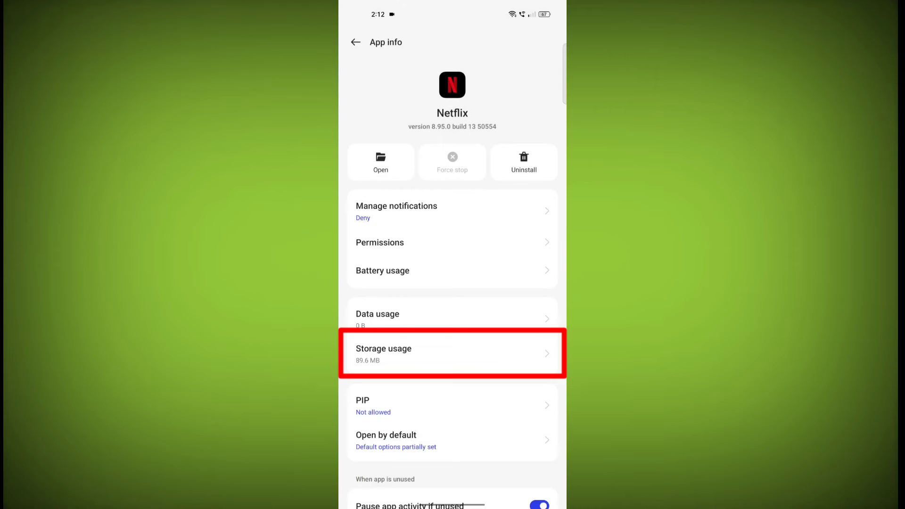
click(453, 353)
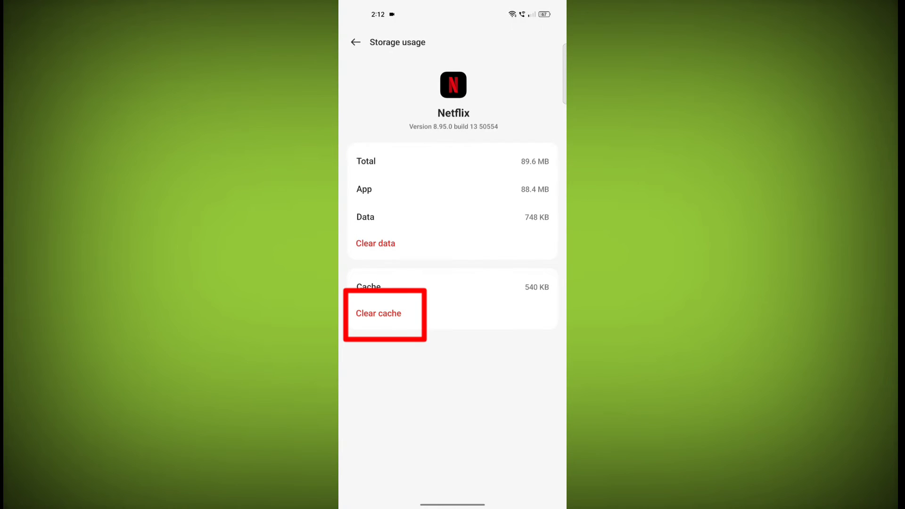
click(379, 314)
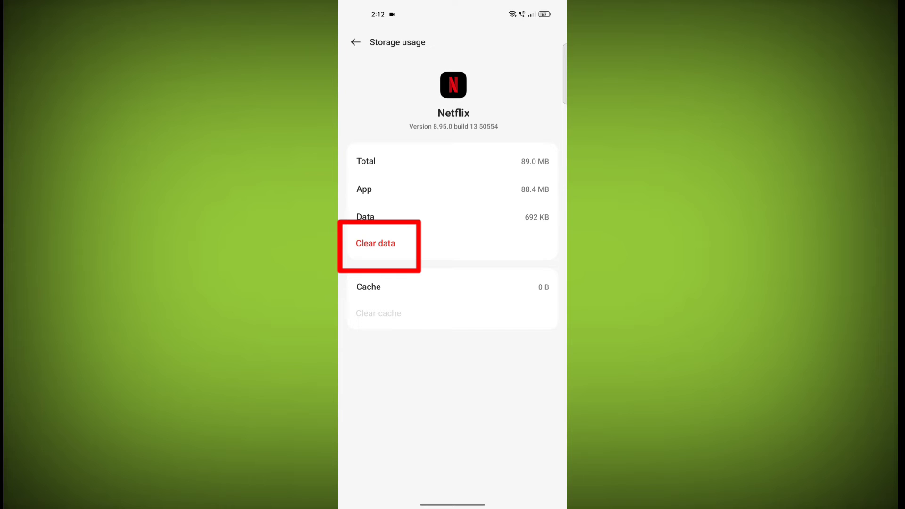
click(376, 244)
click(501, 288)
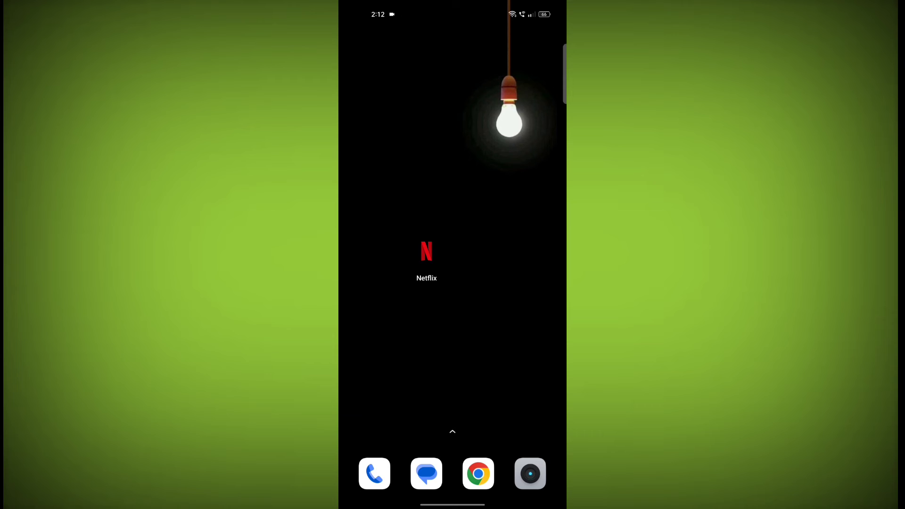
- Choose Uninstall from the Netflix home-screen icon's shortcut options
click(426, 252)
click(426, 253)
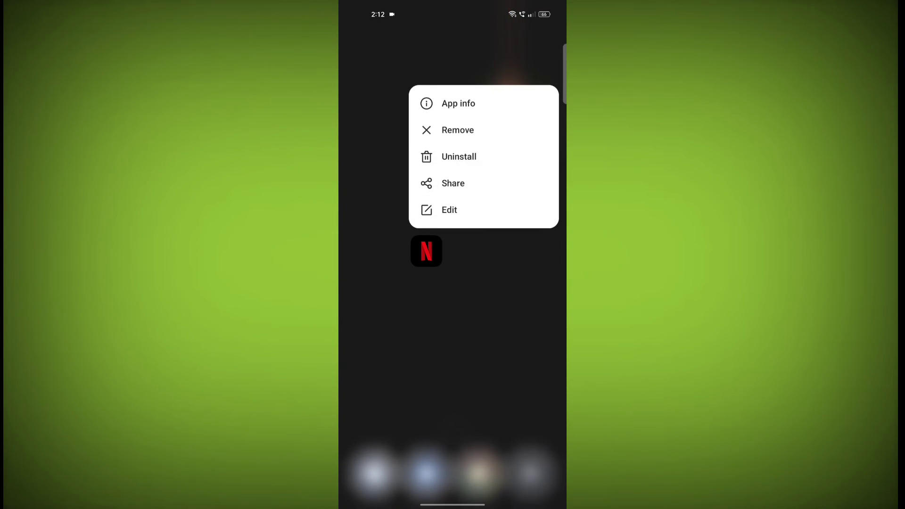
click(458, 156)
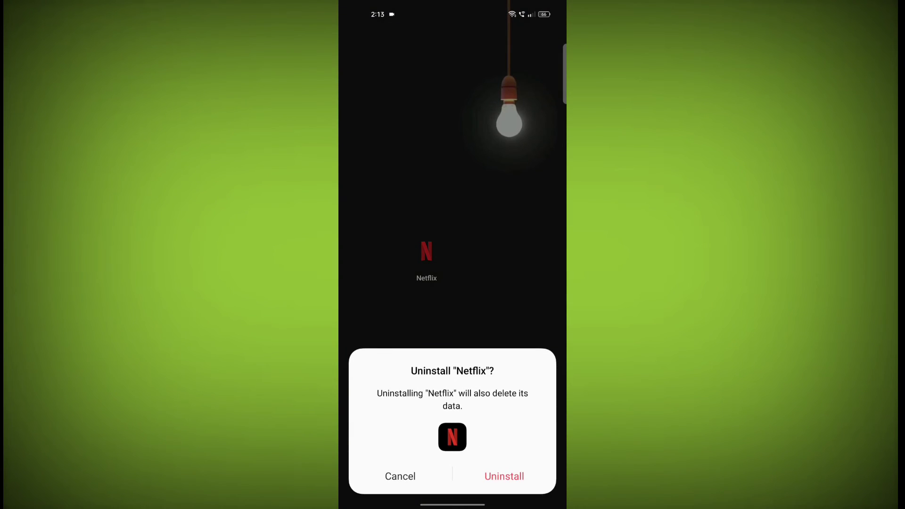
- Confirm uninstalling Netflix, then start reinstalling it from its Play Store page
click(504, 476)
click(427, 252)
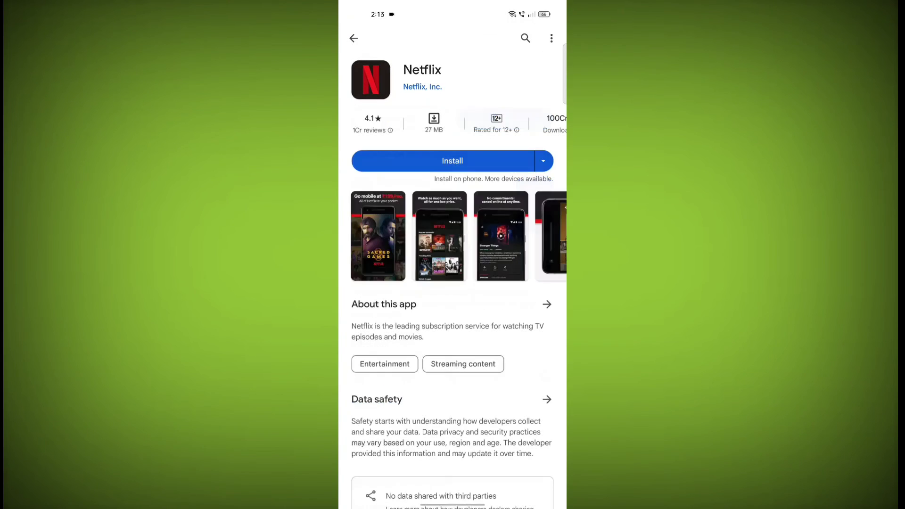
click(451, 160)
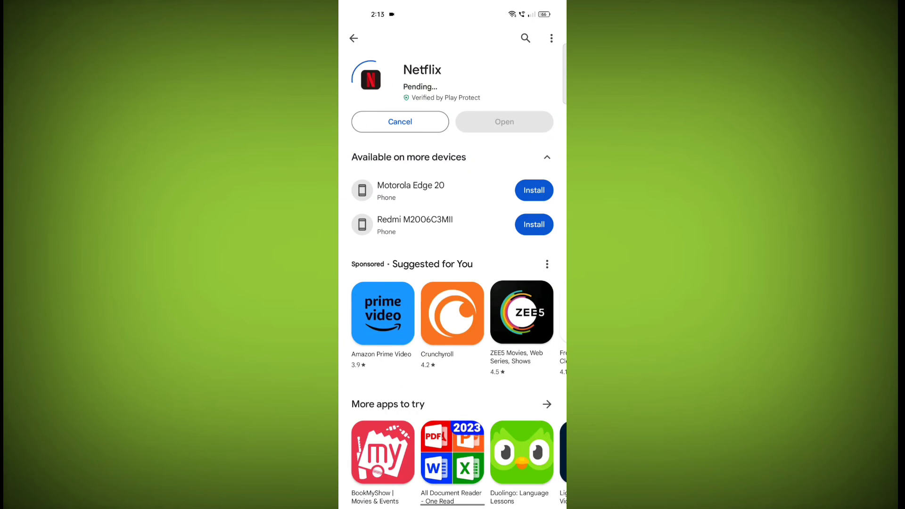